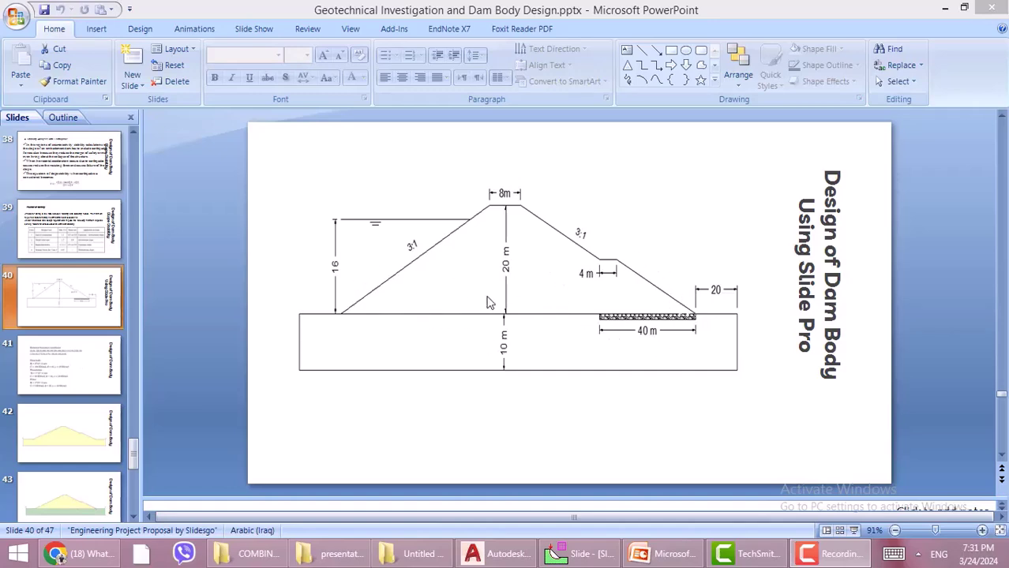
Start a new material boundary in Slide, dismissing the coordinate table without entering points.
click(580, 554)
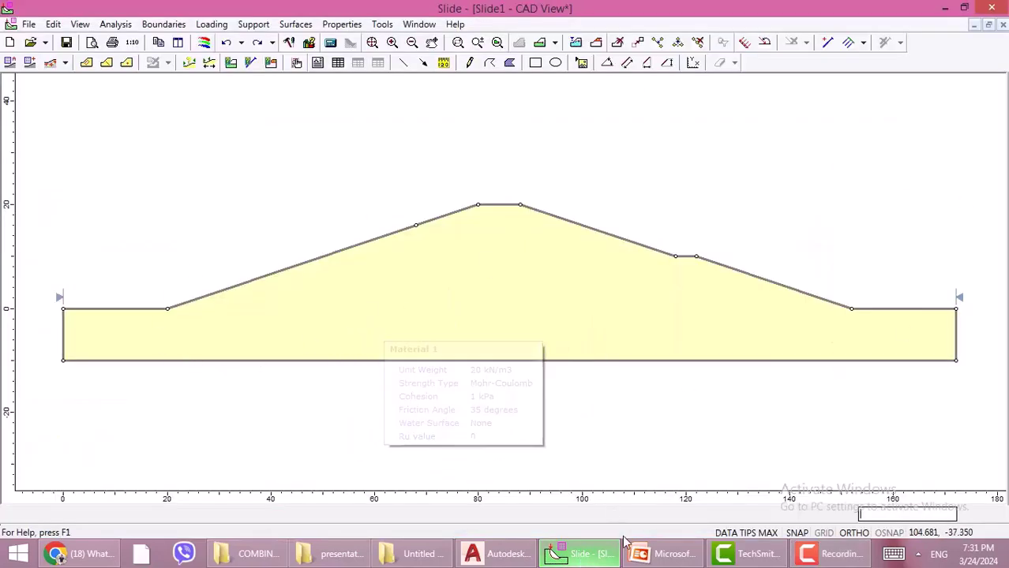
click(641, 556)
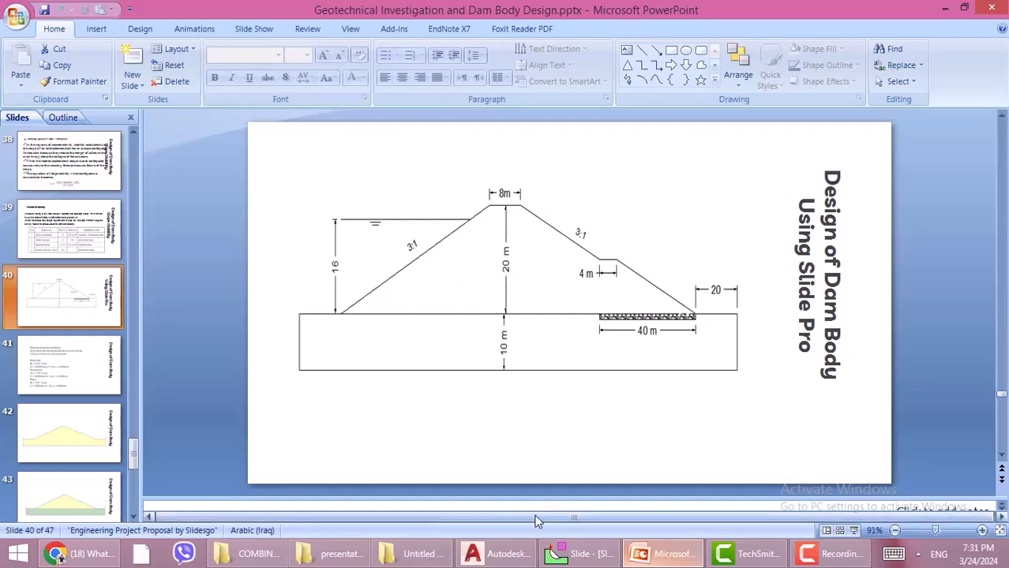
click(562, 553)
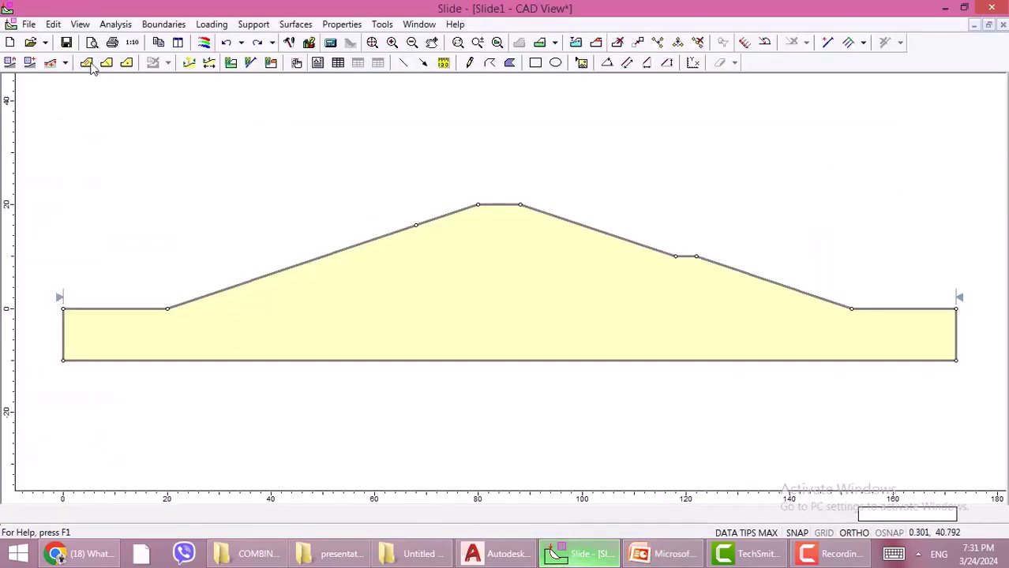
click(150, 26)
click(168, 60)
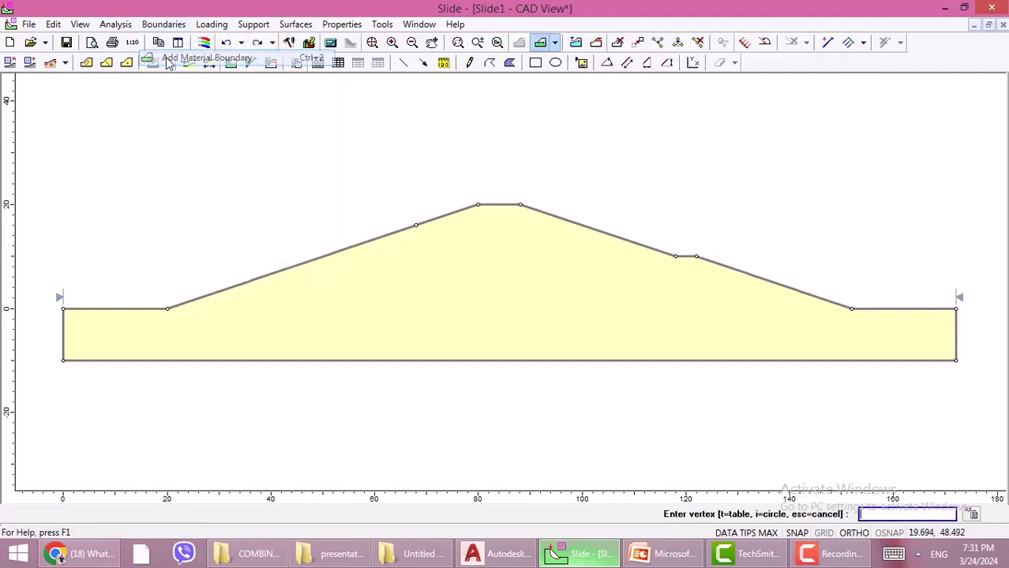
click(973, 514)
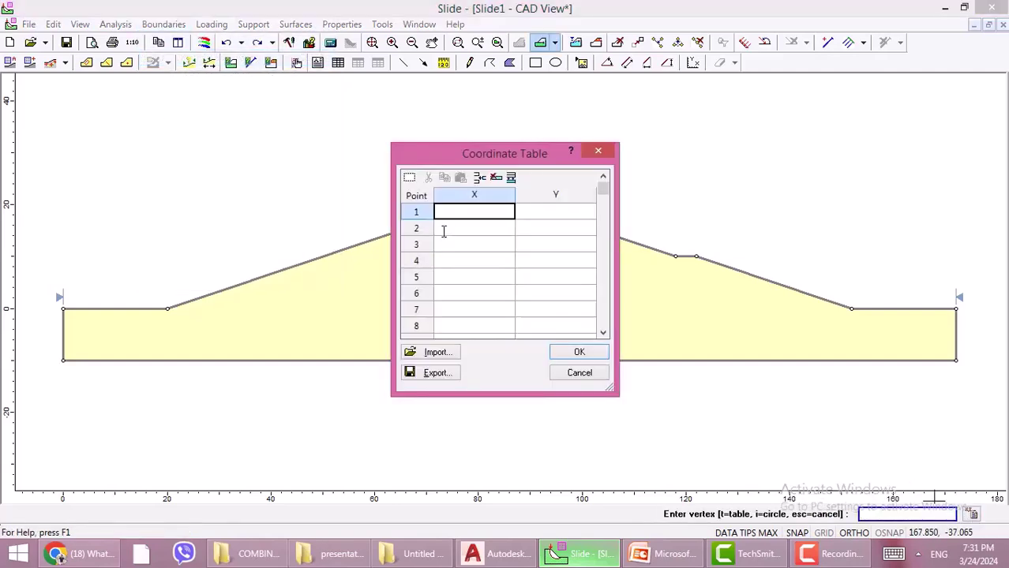
mouse_move(486, 156)
mouse_down()
mouse_move(586, 221)
mouse_move(424, 275)
mouse_move(484, 268)
mouse_move(479, 276)
mouse_up()
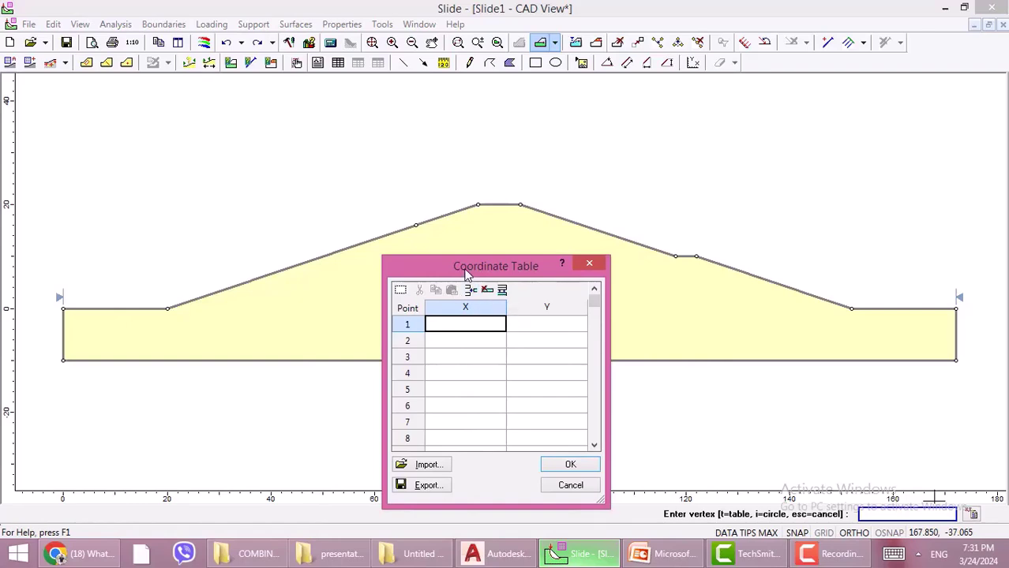
click(589, 263)
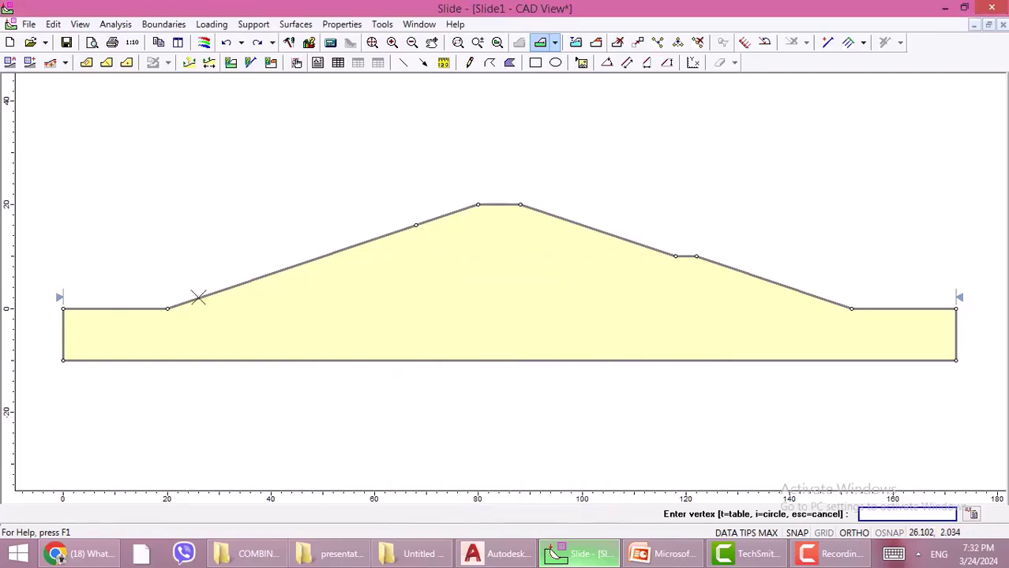
Draw the ground-level boundary from upstream toe to downstream toe, then return to PowerPoint.
click(167, 309)
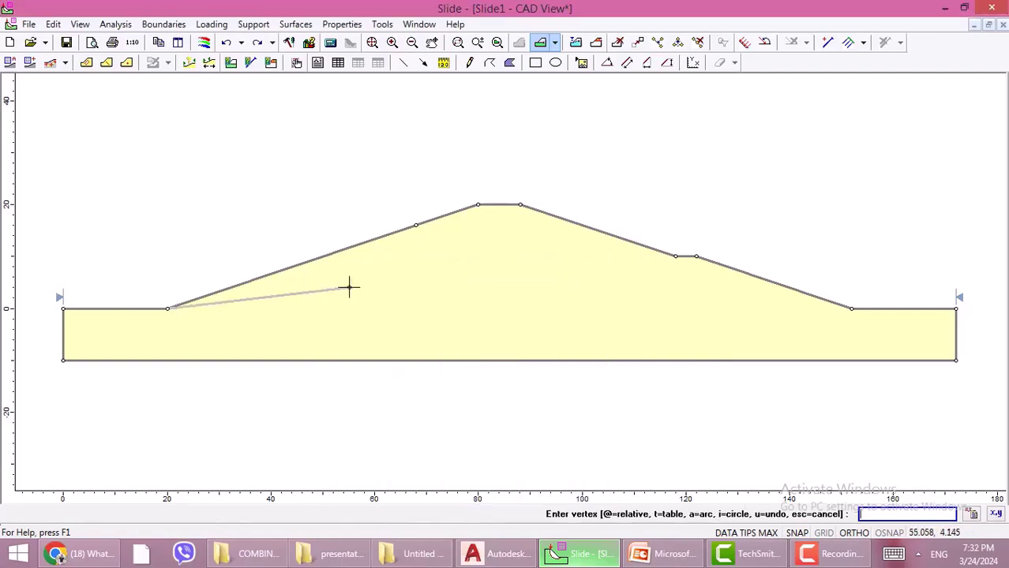
click(851, 309)
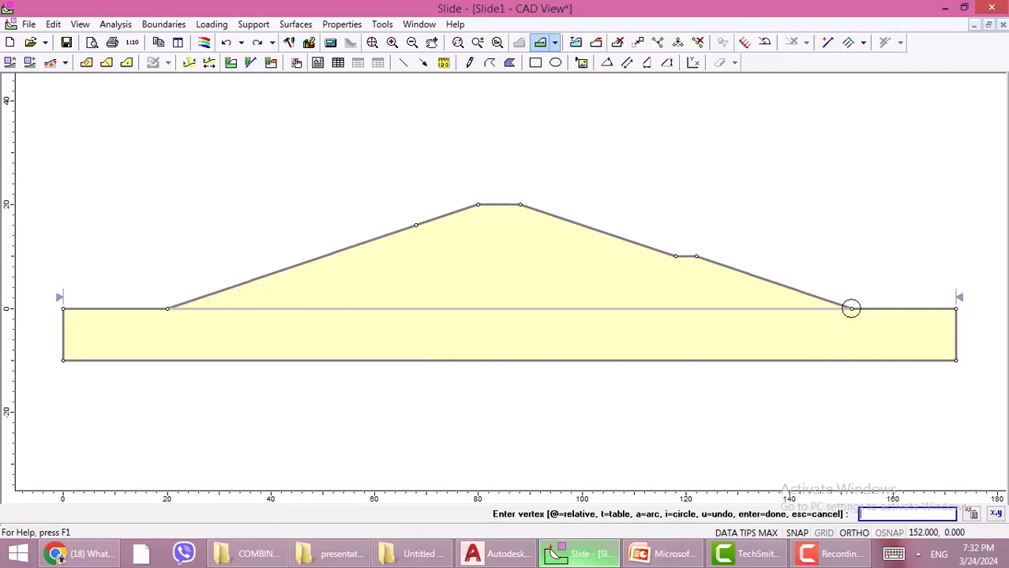
right_click(820, 263)
click(834, 275)
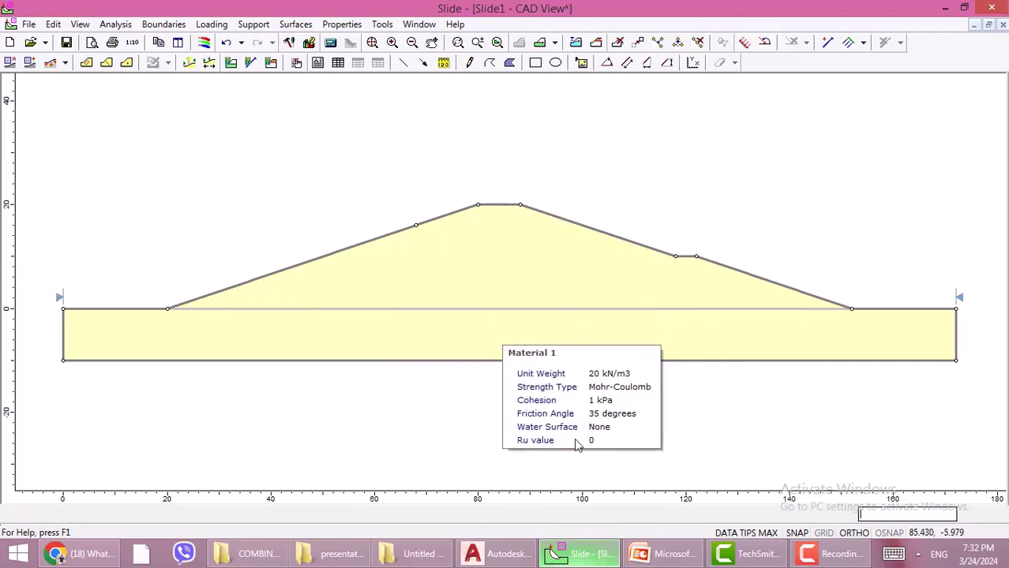
click(662, 556)
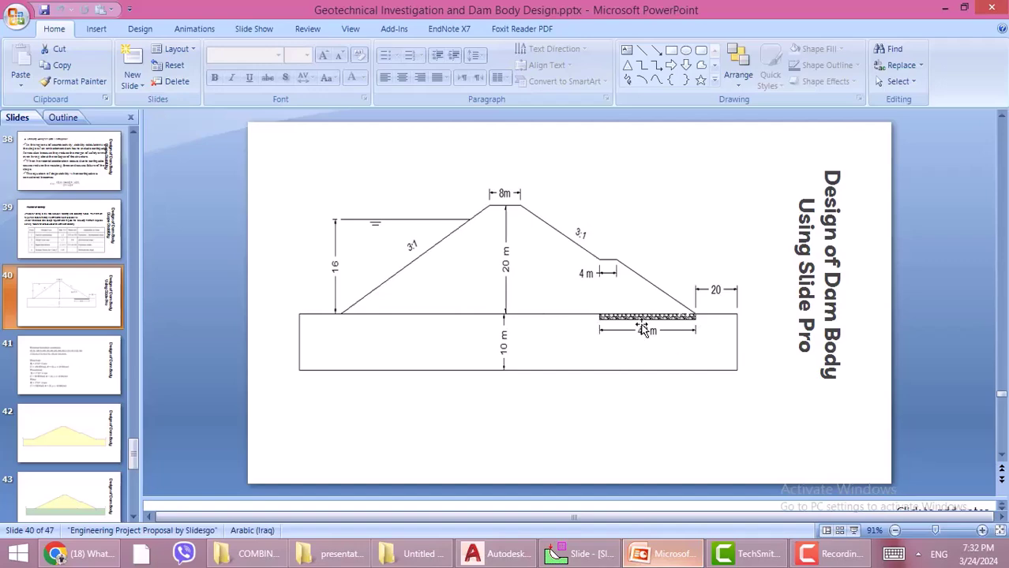
Draw the filter boundary from the downstream toe through (152,-1) and (112,-1) back to (112,0).
click(643, 554)
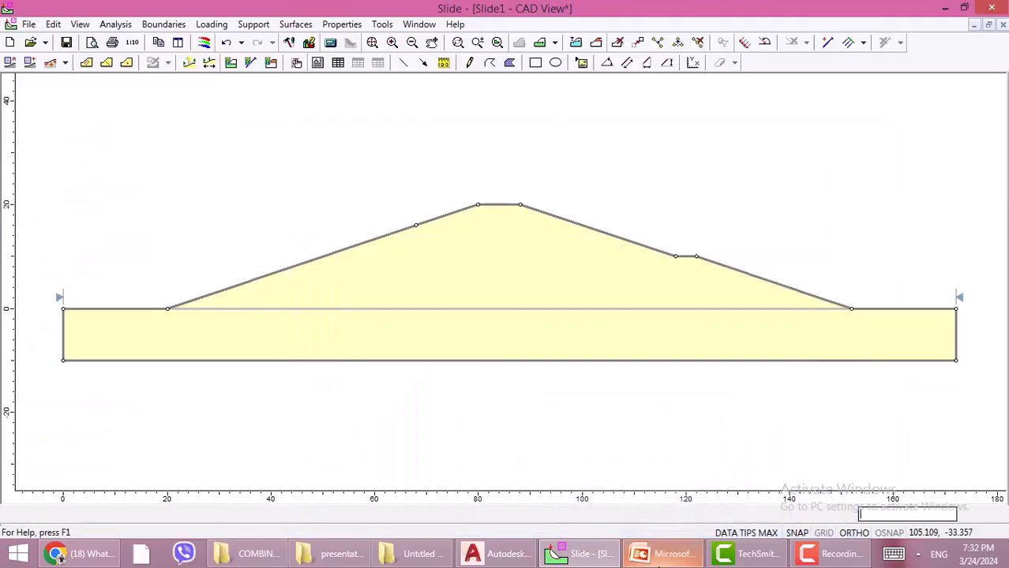
click(166, 27)
click(171, 60)
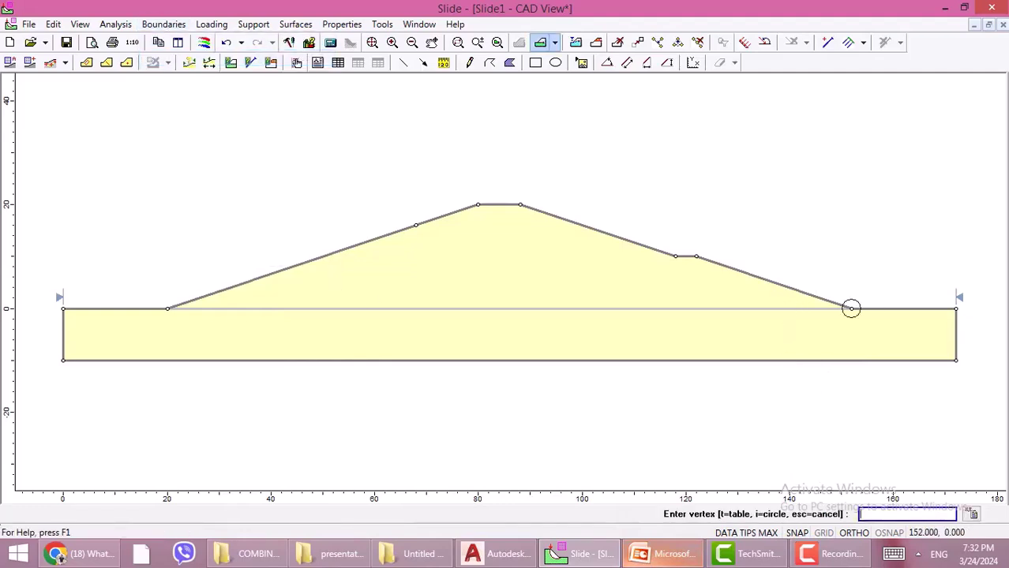
click(851, 307)
text(152,-1)
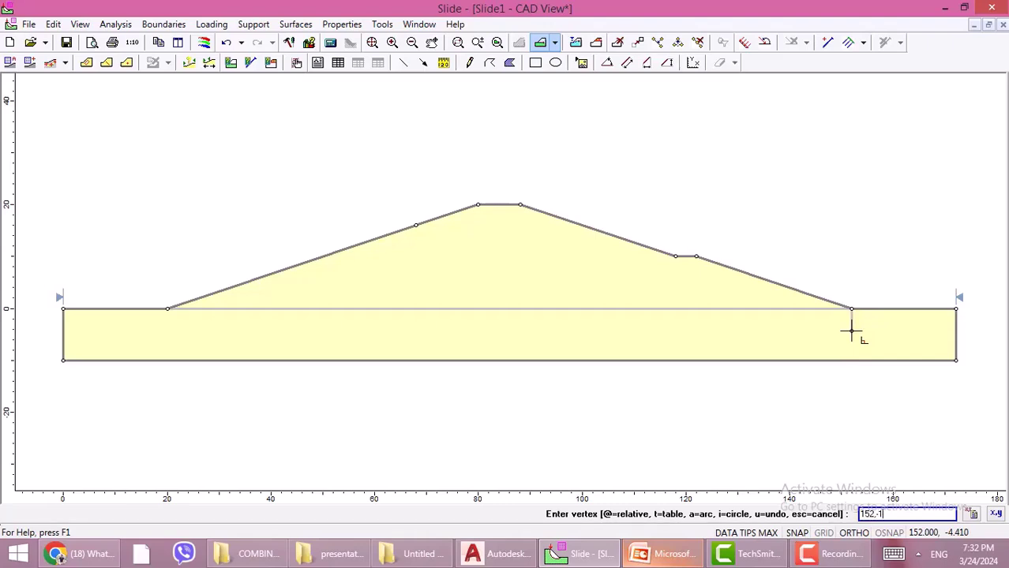
key(Return)
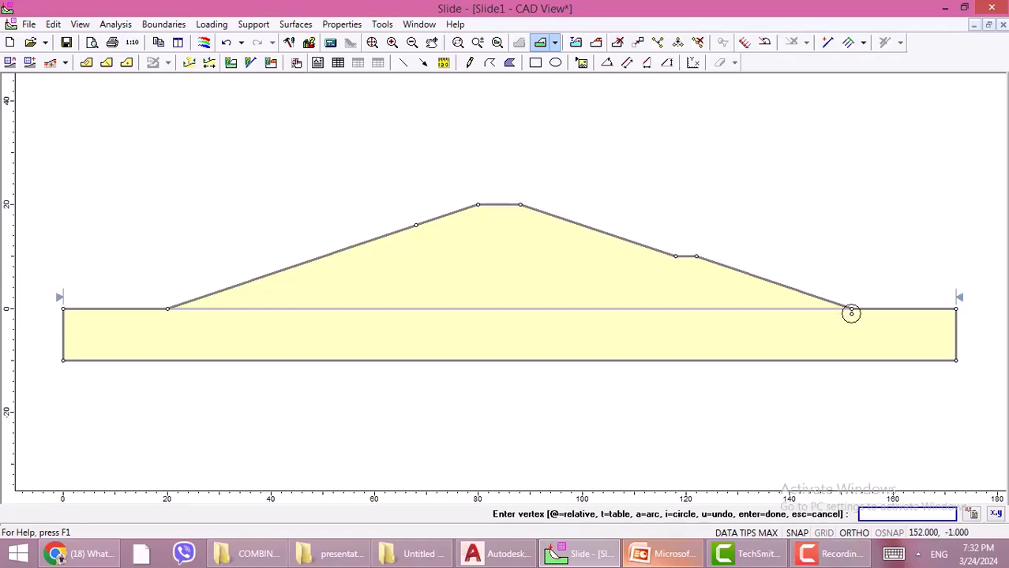
click(851, 314)
text(112,-1)
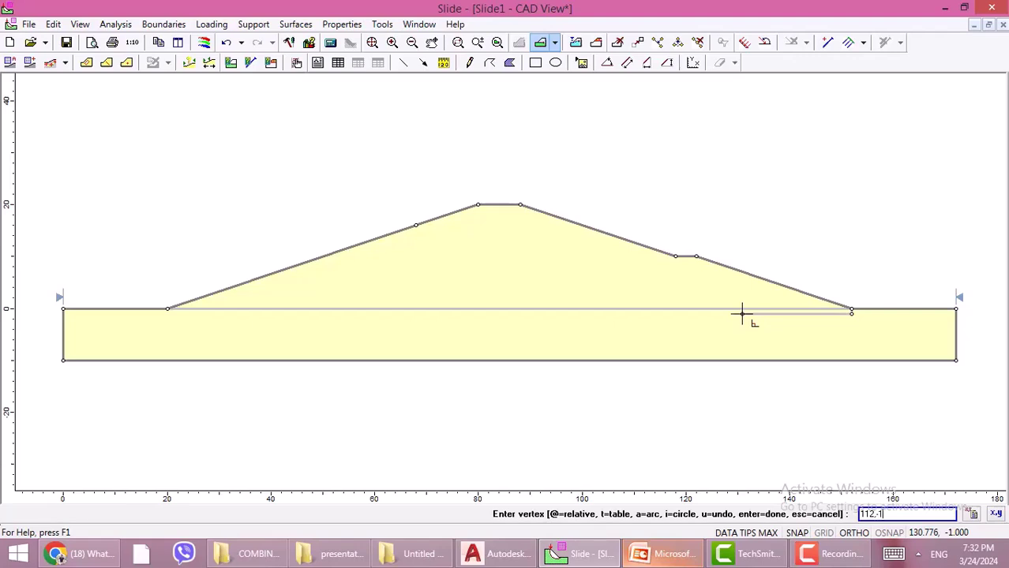
key(Return)
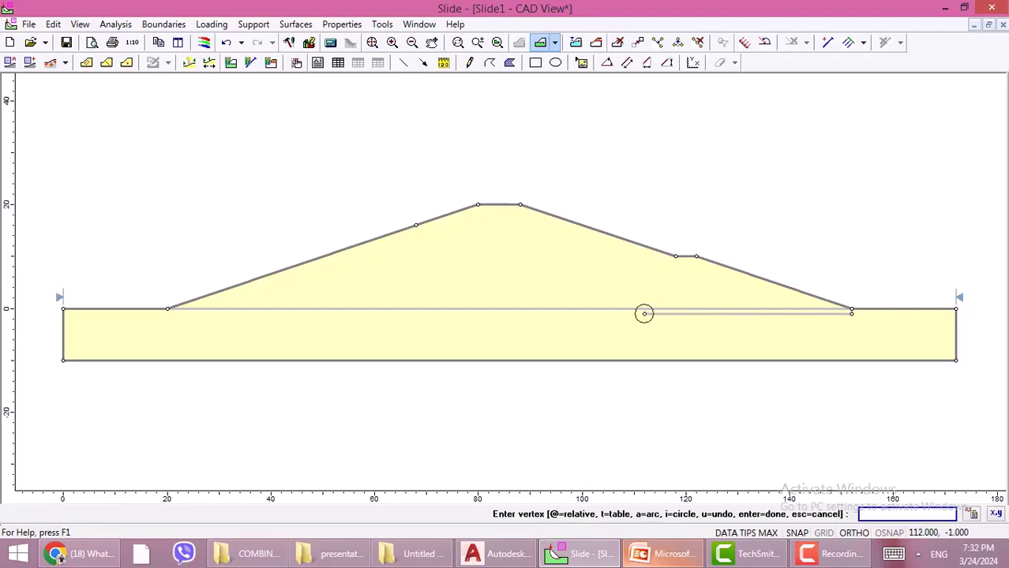
click(644, 310)
right_click(645, 277)
click(671, 285)
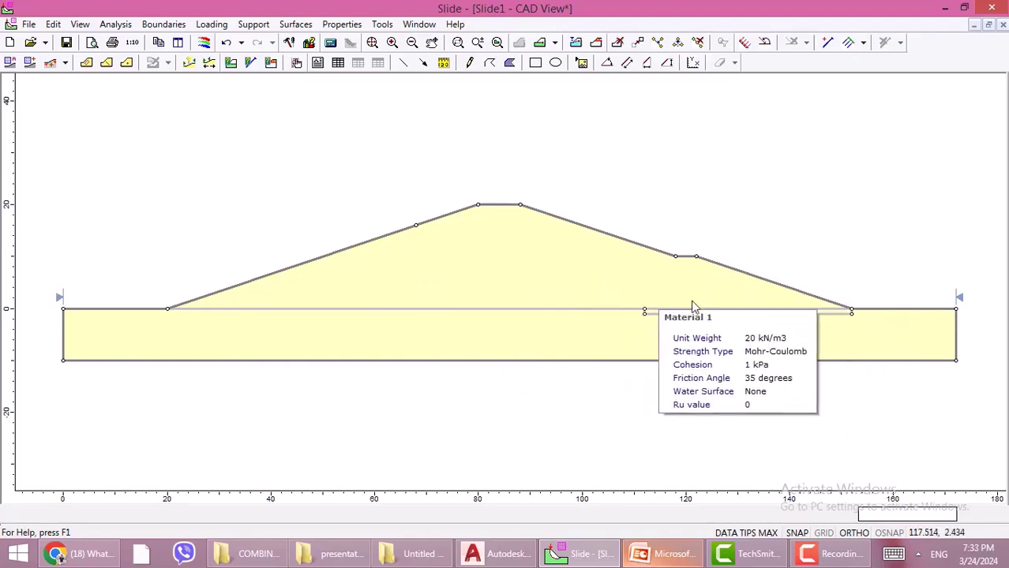
Open the material definitions and rename Materials 1 and 2 to DAM BODY and FPUNDATION.
click(344, 29)
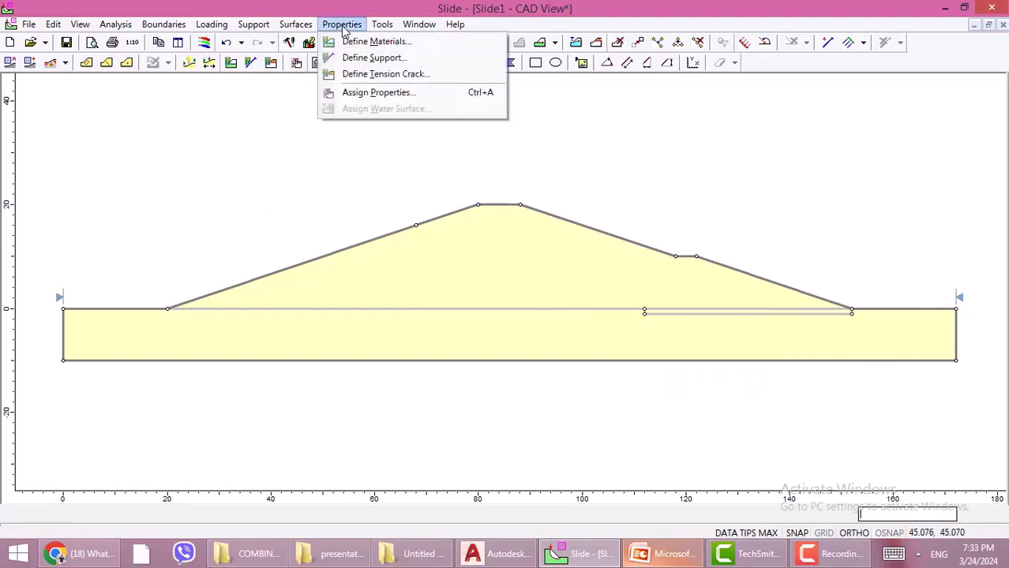
click(352, 45)
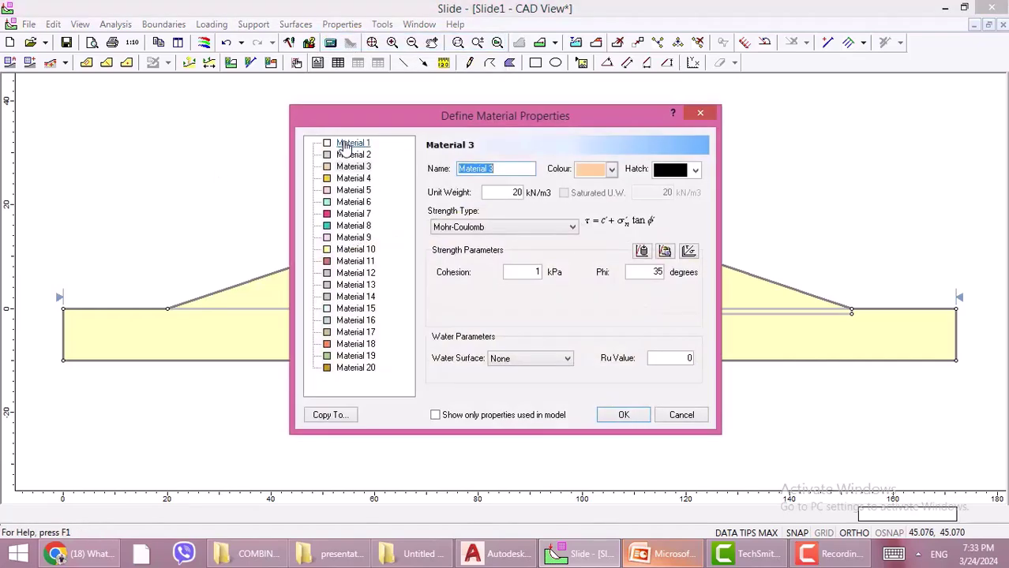
click(348, 145)
drag(499, 170, 402, 187)
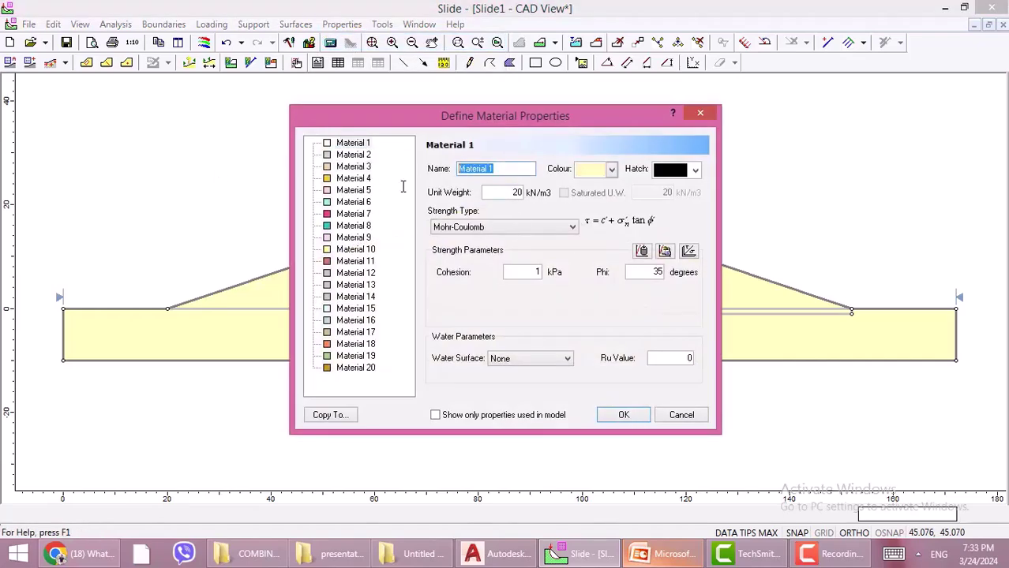
text(DAM BODY)
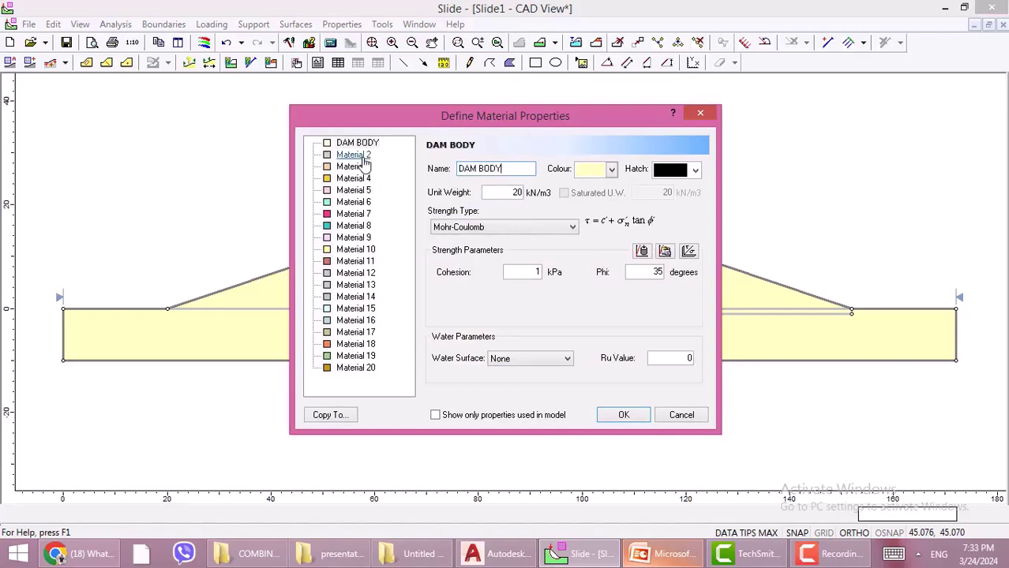
click(353, 155)
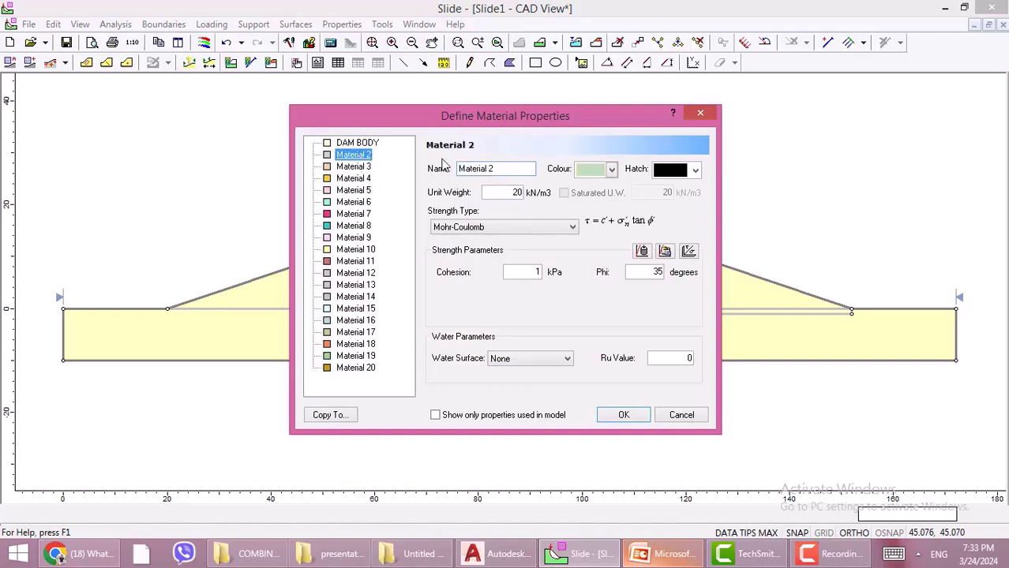
drag(502, 169, 270, 209)
text(FPUNDAT)
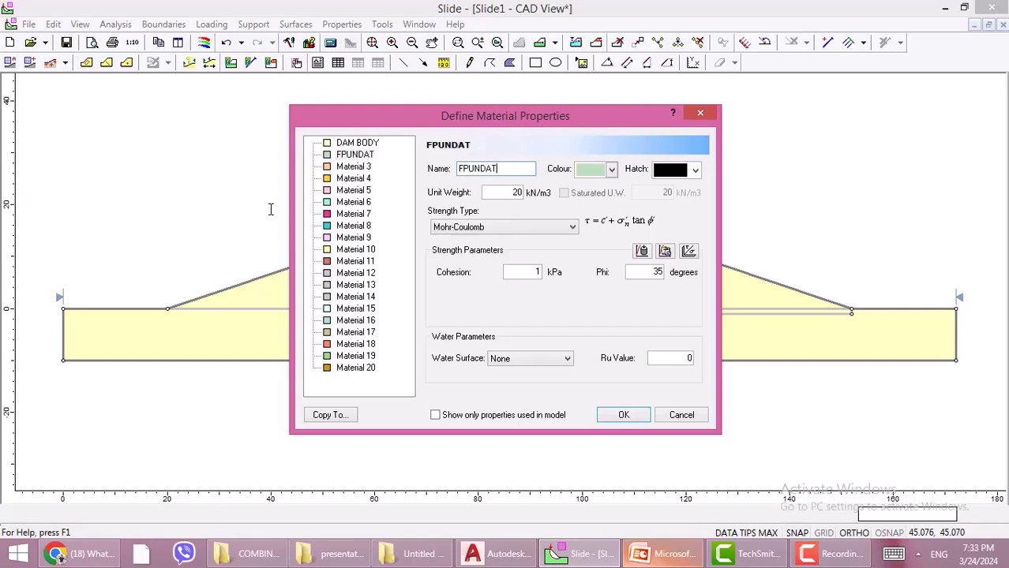
text(ION)
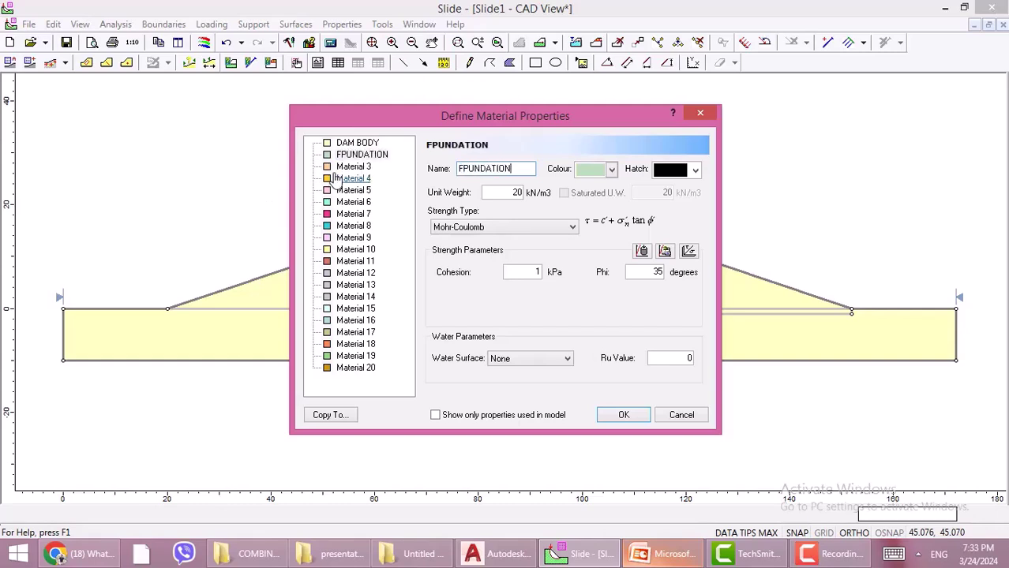
Rename Material 3 to FILTER and reselect DAM BODY.
click(352, 166)
drag(502, 171, 281, 153)
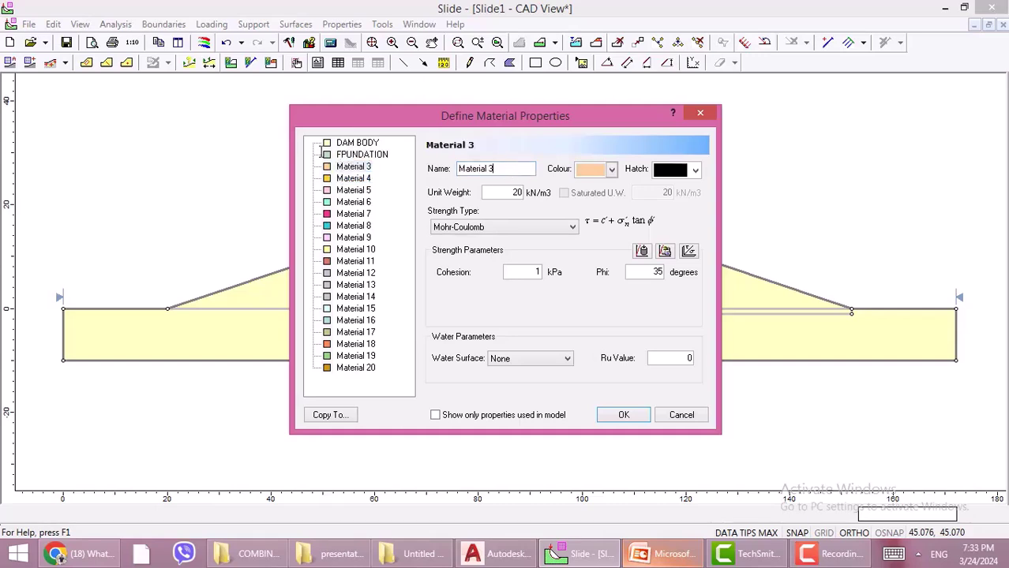
text(FILTER)
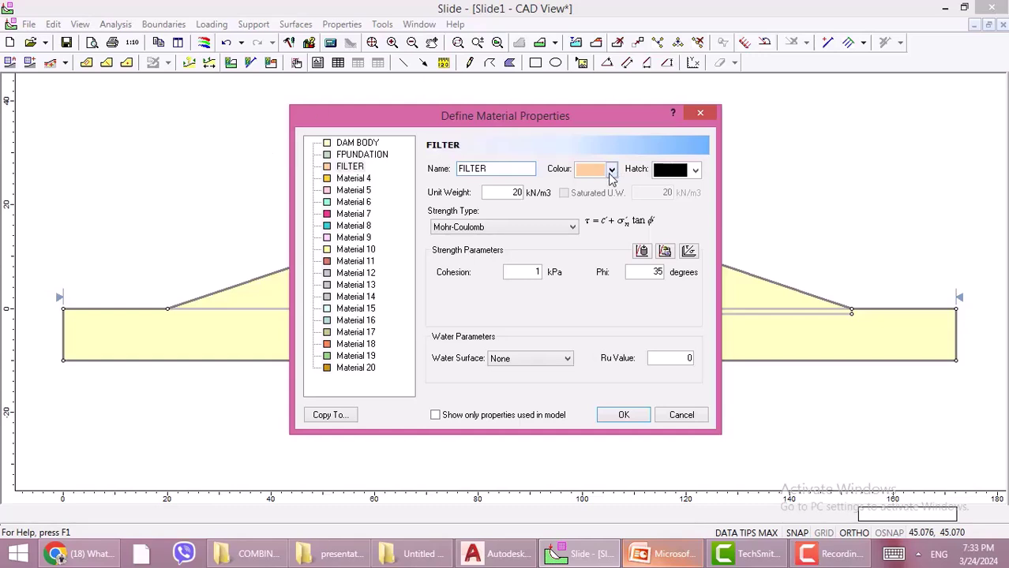
click(347, 143)
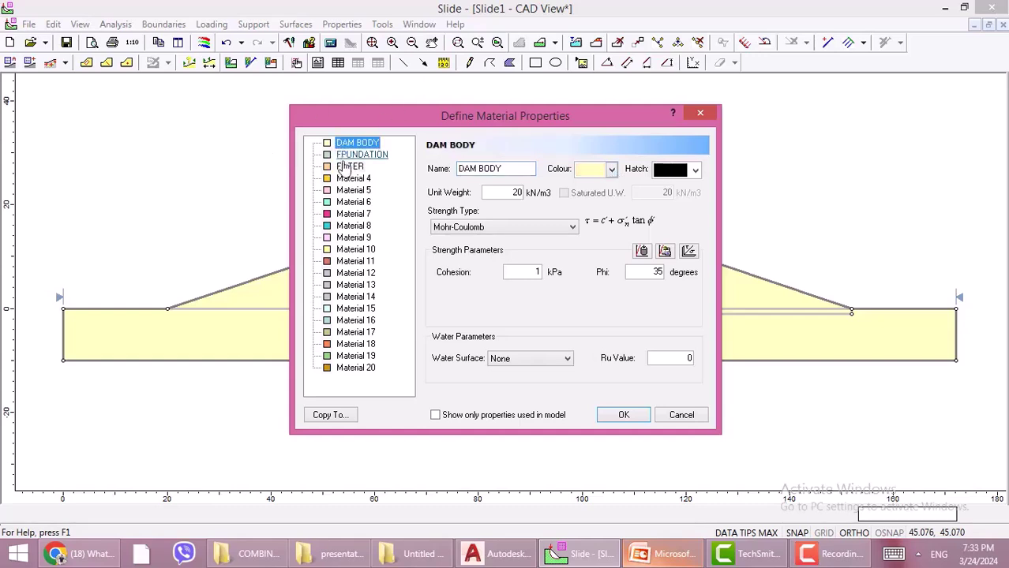
Consult PowerPoint slide 41's material parameters, then return to Slide's material definitions.
click(641, 556)
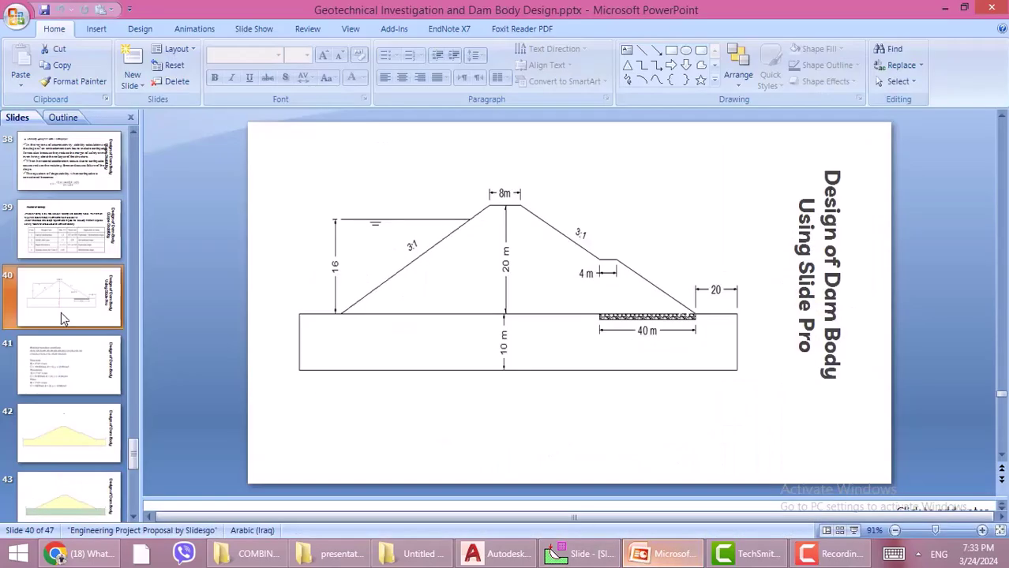
click(71, 347)
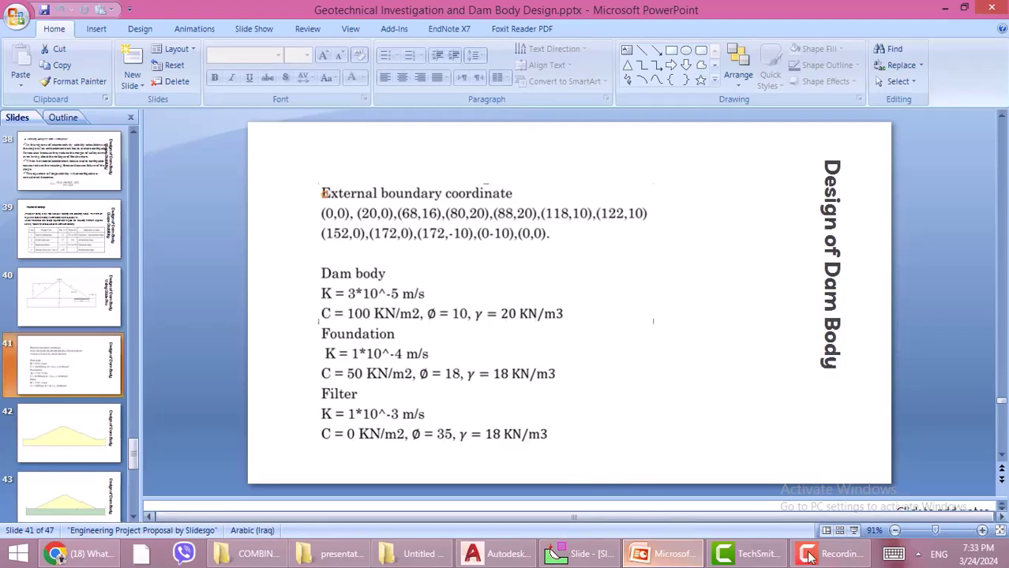
click(574, 554)
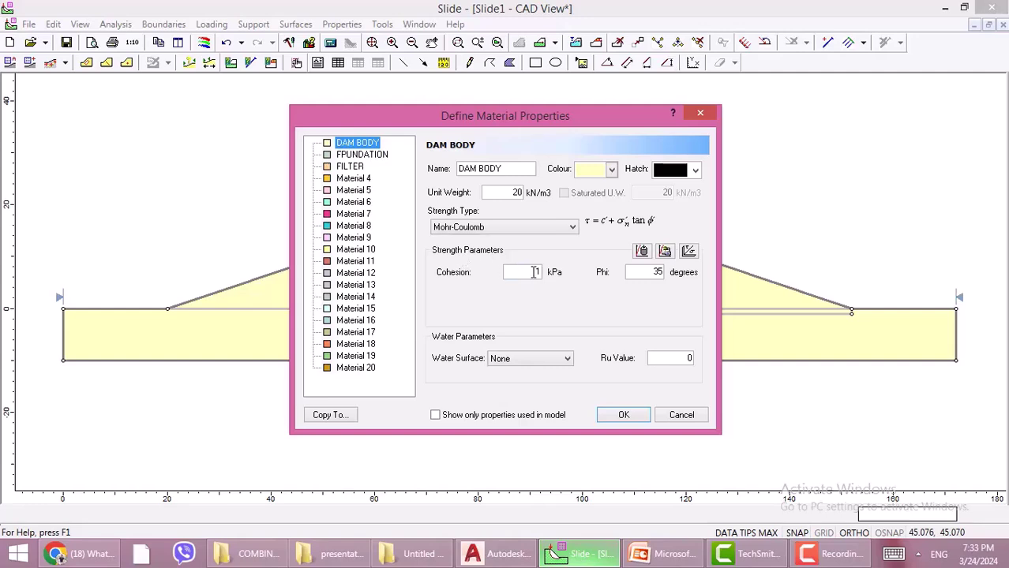
Enter DAM BODY's cohesion 100 kPa and phi 10°, then FPUNDATION's 50 kPa and 19°.
double_click(535, 273)
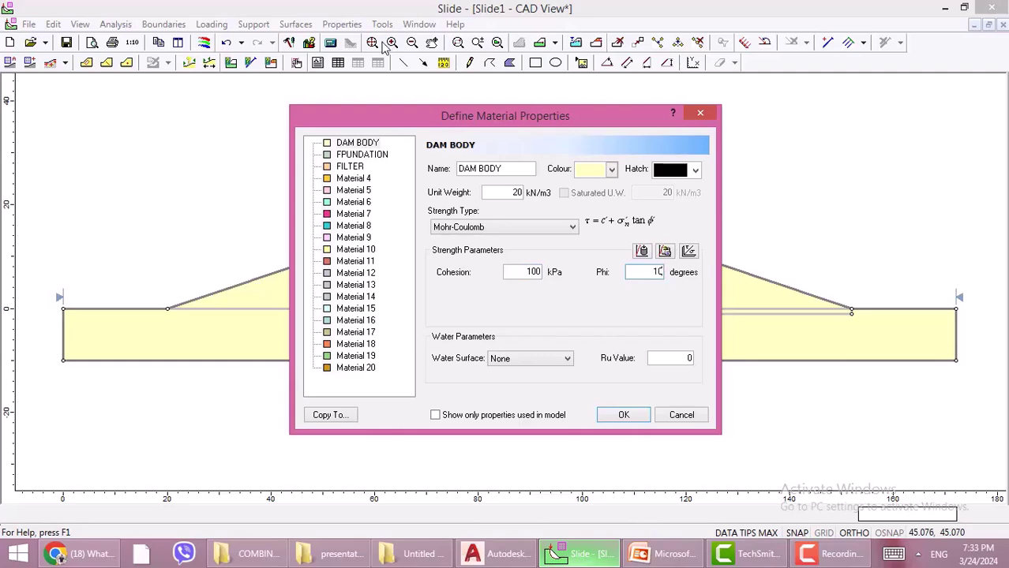
click(362, 155)
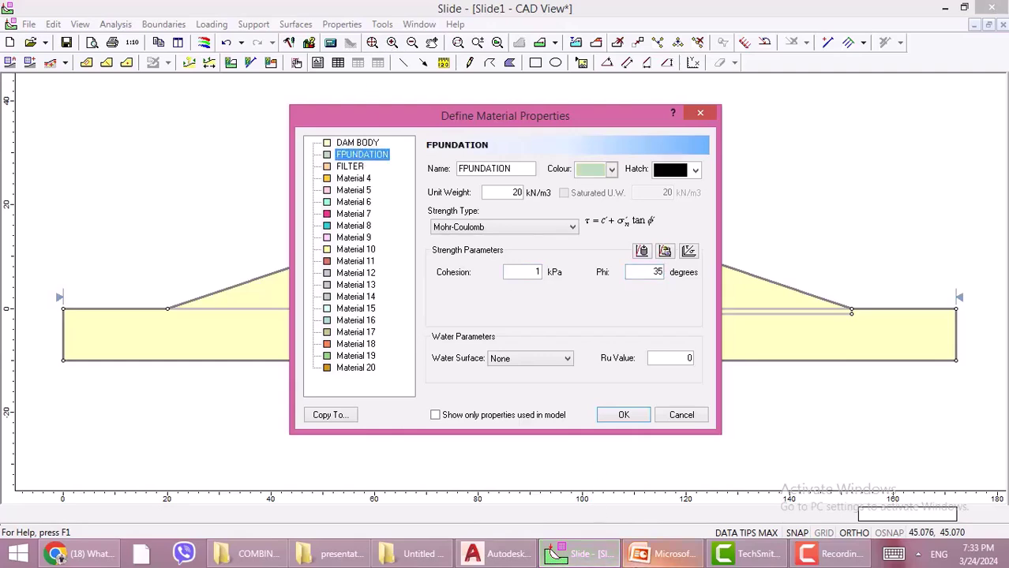
click(665, 553)
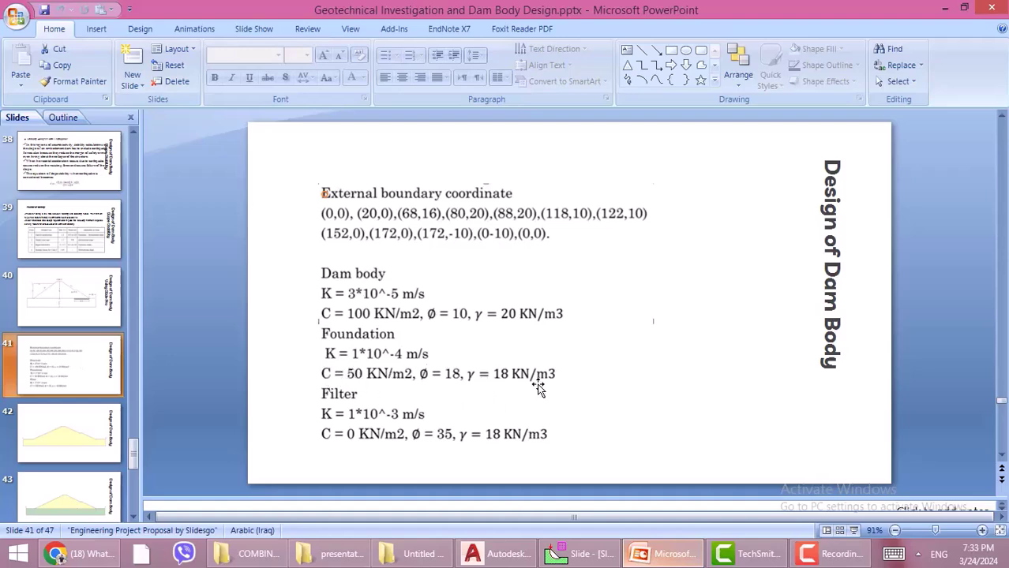
click(580, 554)
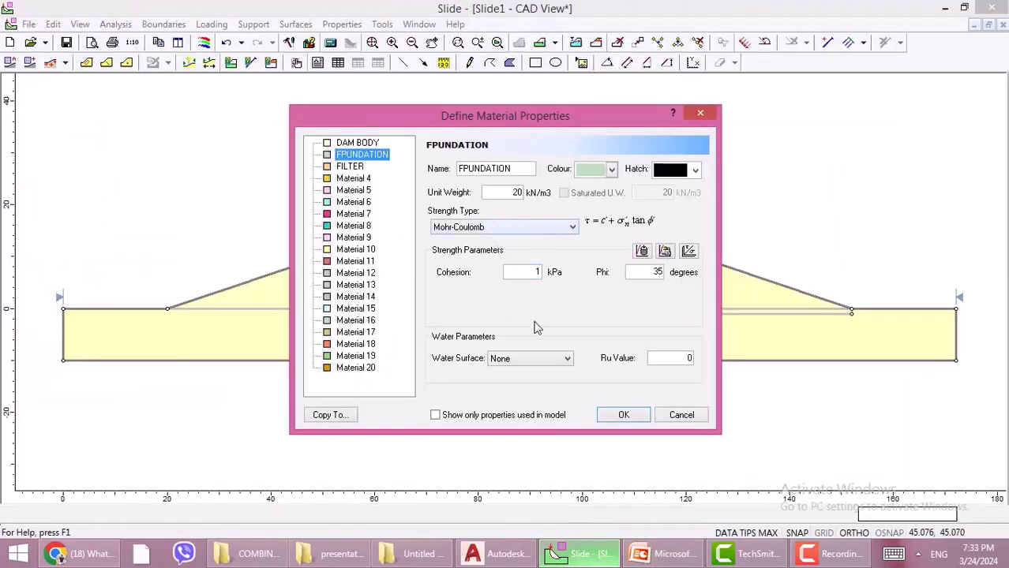
double_click(536, 272)
text(50)
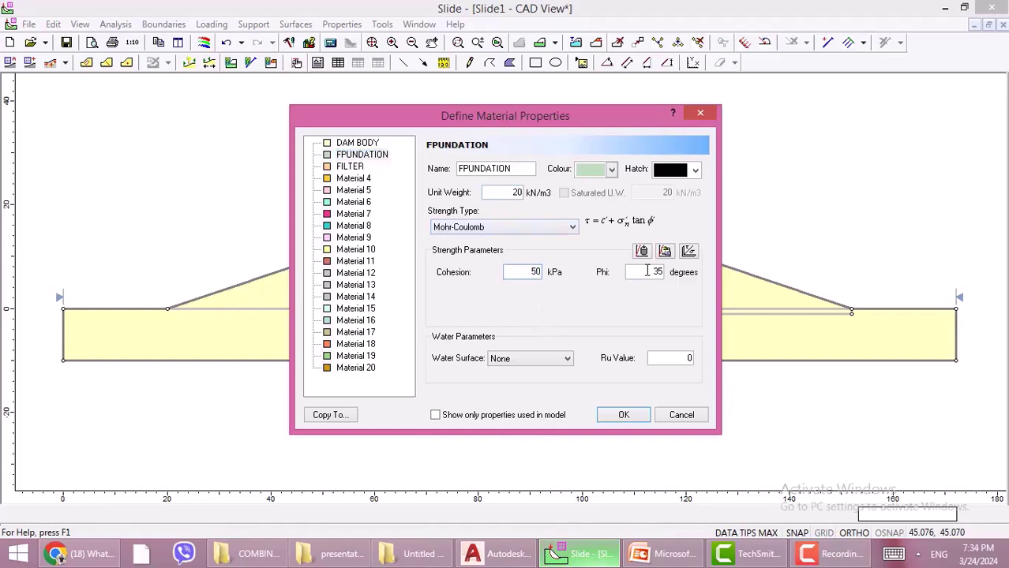
drag(646, 271, 680, 273)
Give FILTER cohesion 0 kPa and unit weight 18 kN/m³, then accept the material definitions.
click(350, 167)
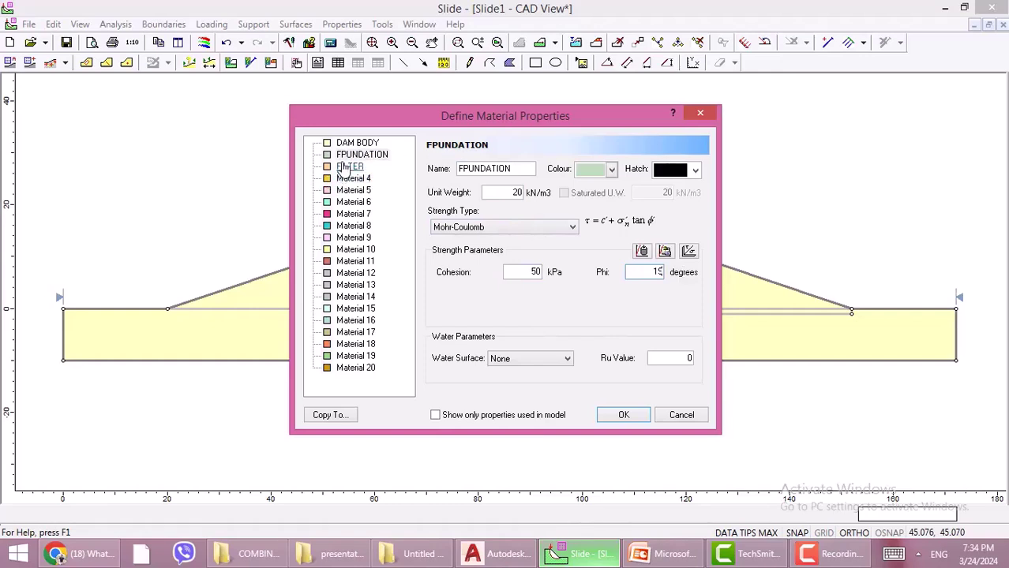
double_click(534, 271)
text(0)
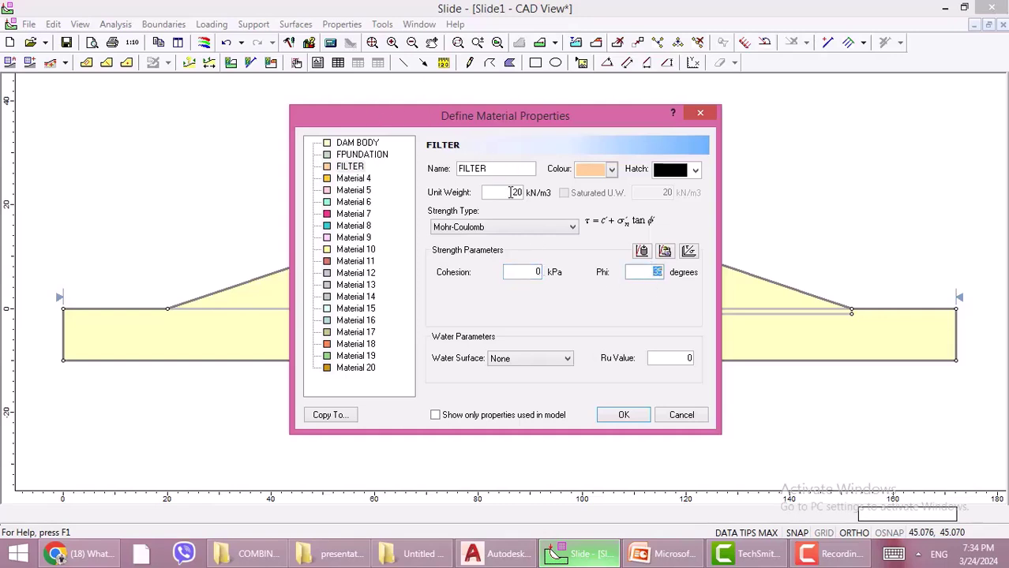
double_click(510, 192)
text(18)
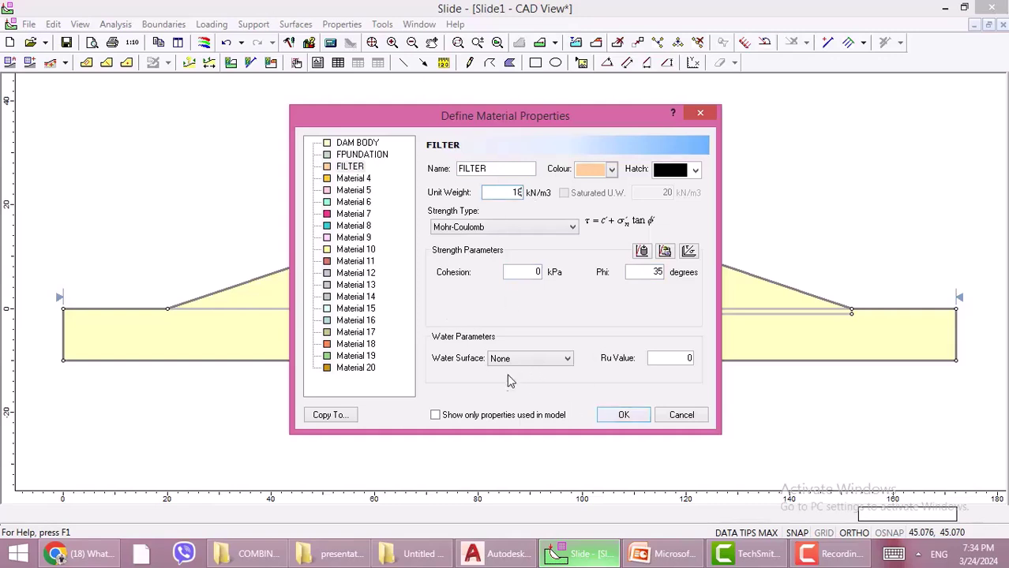
click(620, 416)
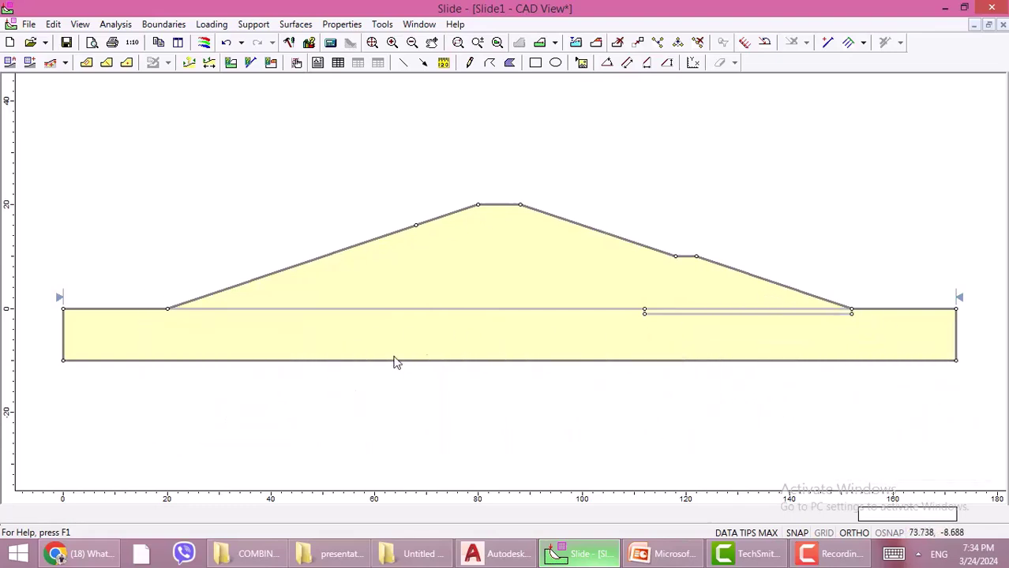
Using Assign Properties, apply FPUNDATION to the foundation block and FILTER to the downstream-toe strip.
click(340, 25)
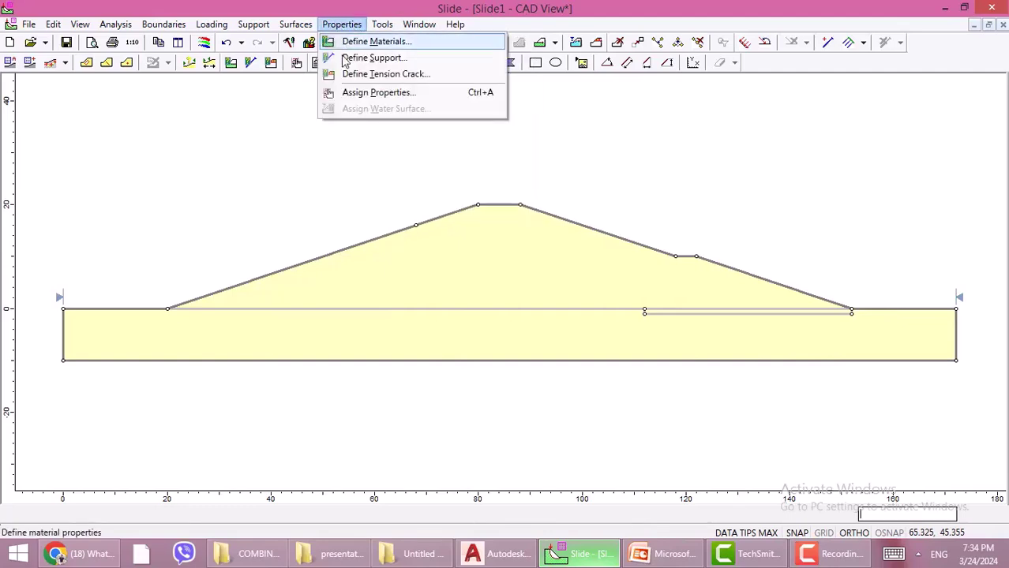
click(357, 93)
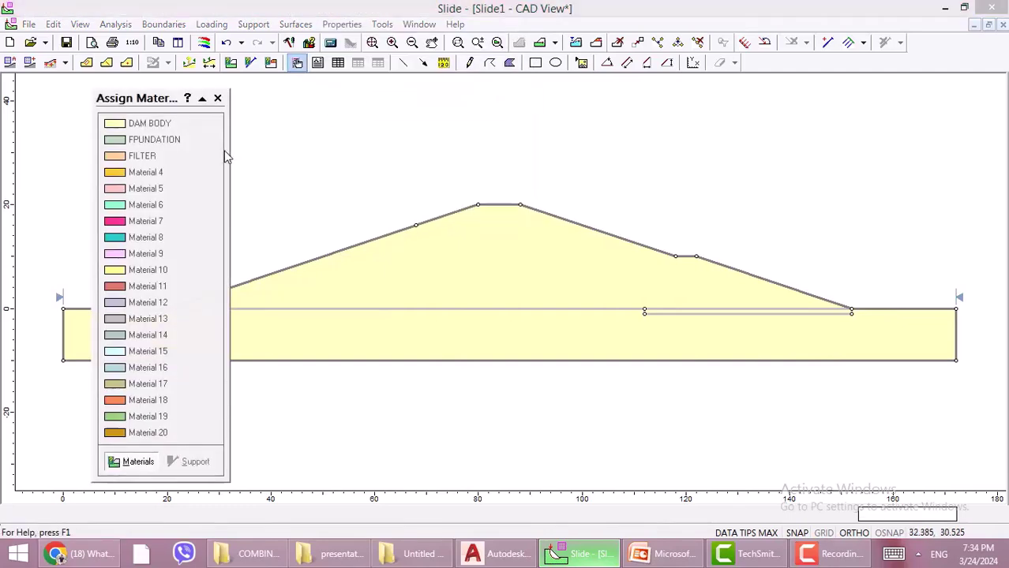
click(149, 124)
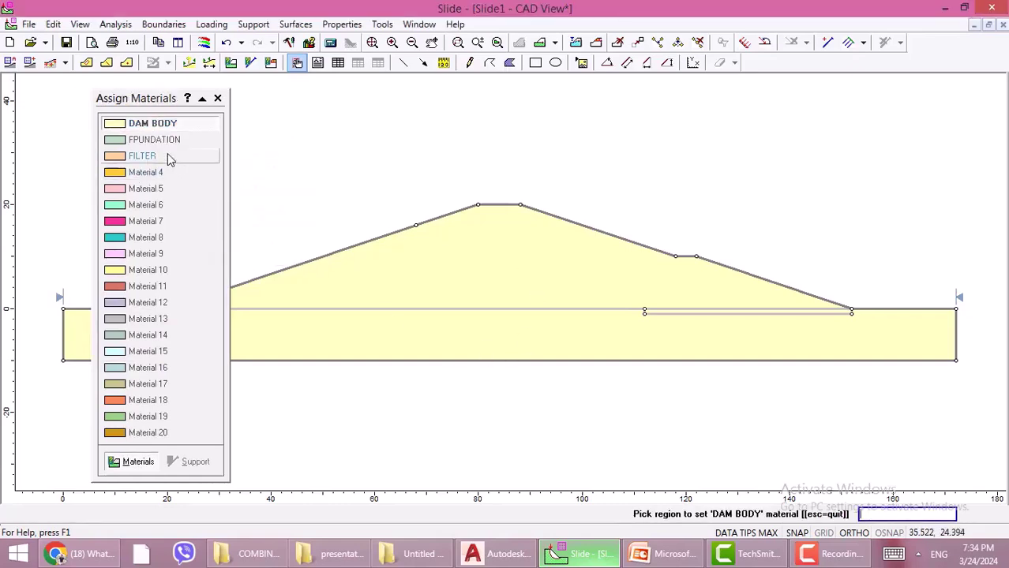
click(197, 140)
click(383, 326)
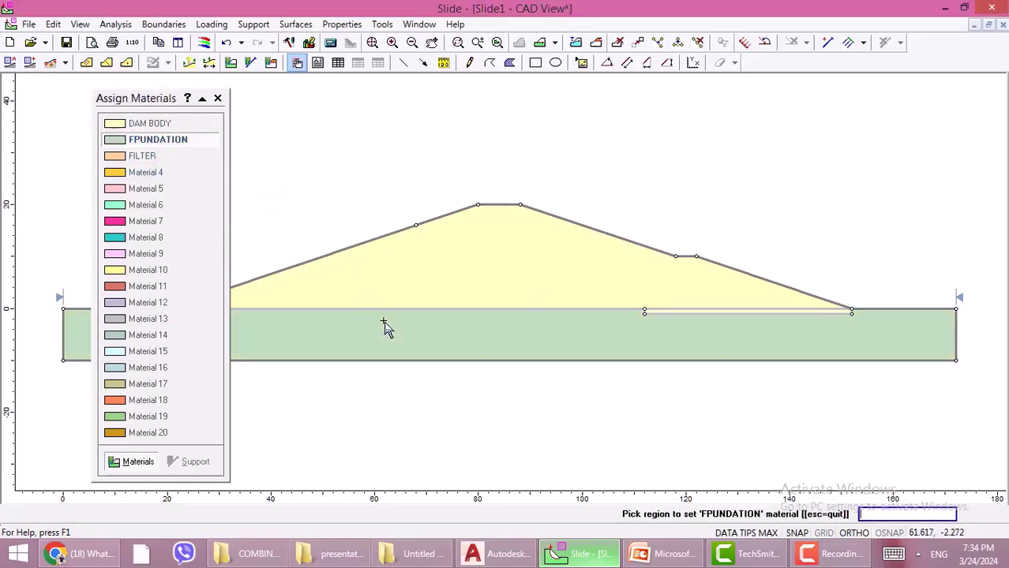
click(144, 156)
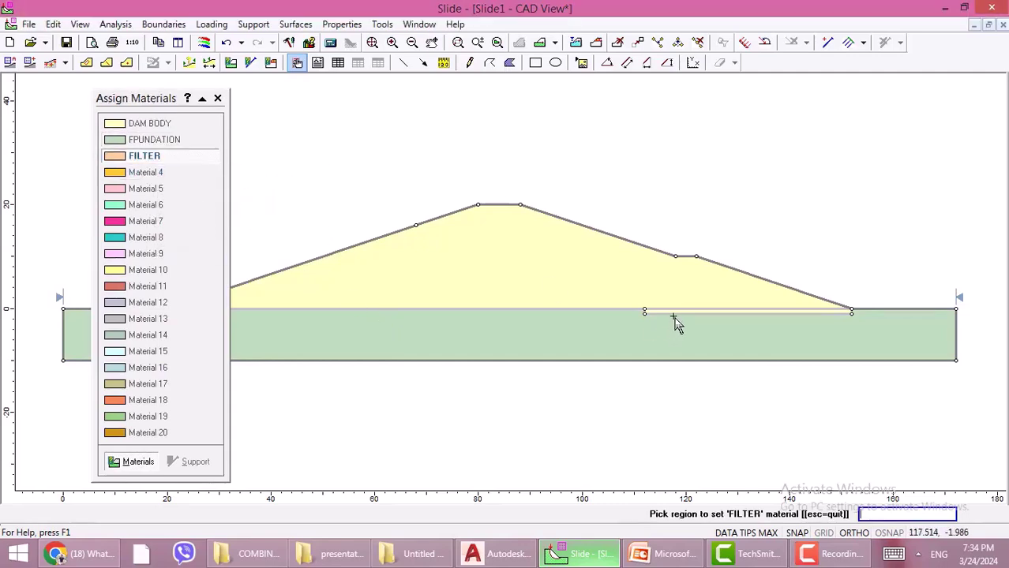
click(667, 312)
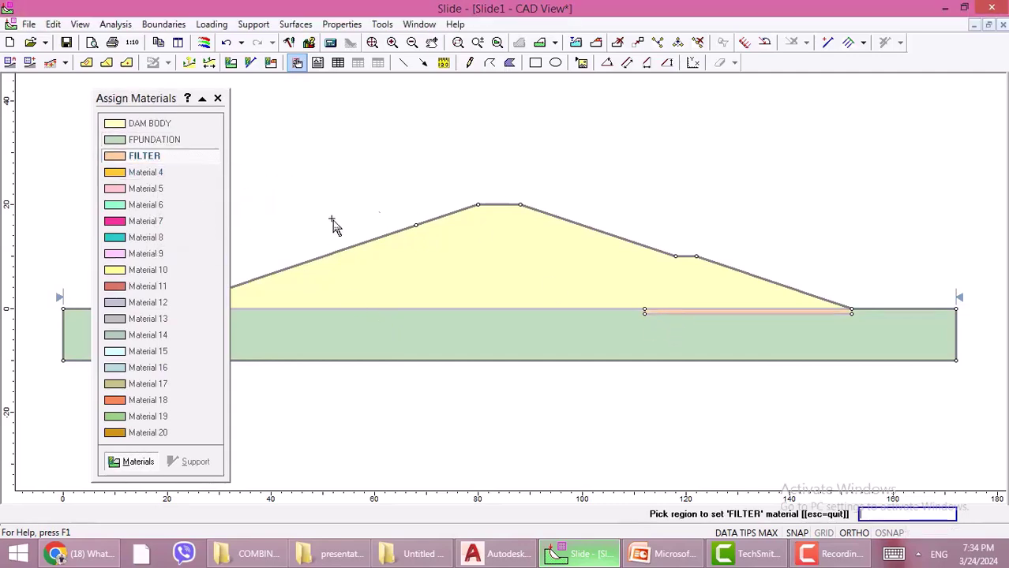
Close the Assign Materials panel to reveal the coloured dam cross-section.
click(218, 100)
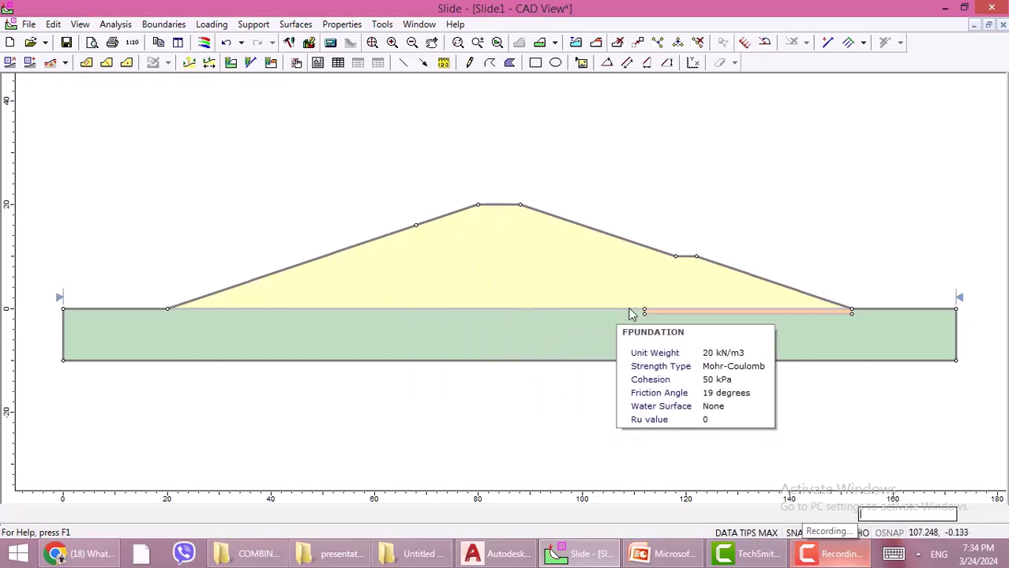
click(817, 550)
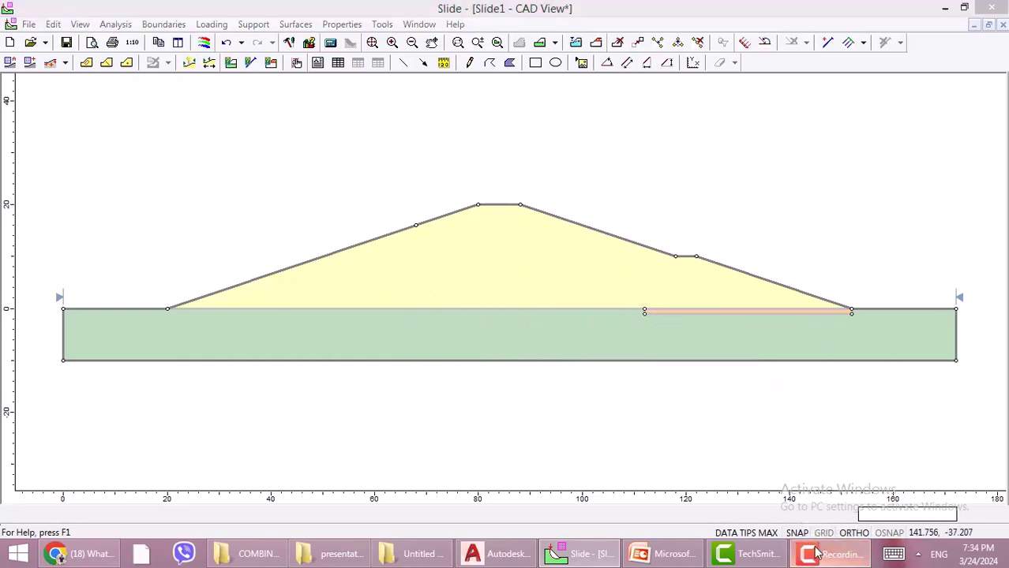